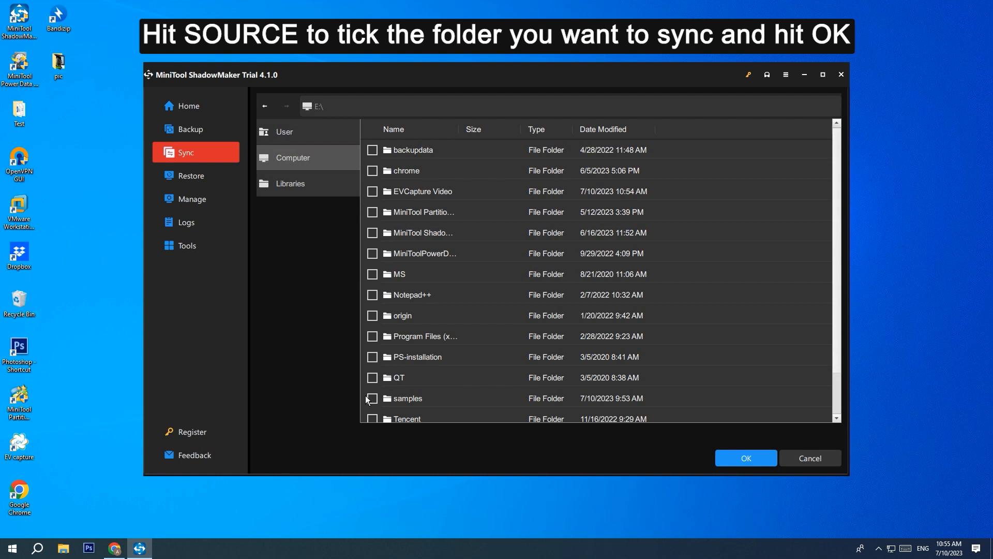
Step: Confirm the samples folder on E:\ as the sync source
left_click(733, 457)
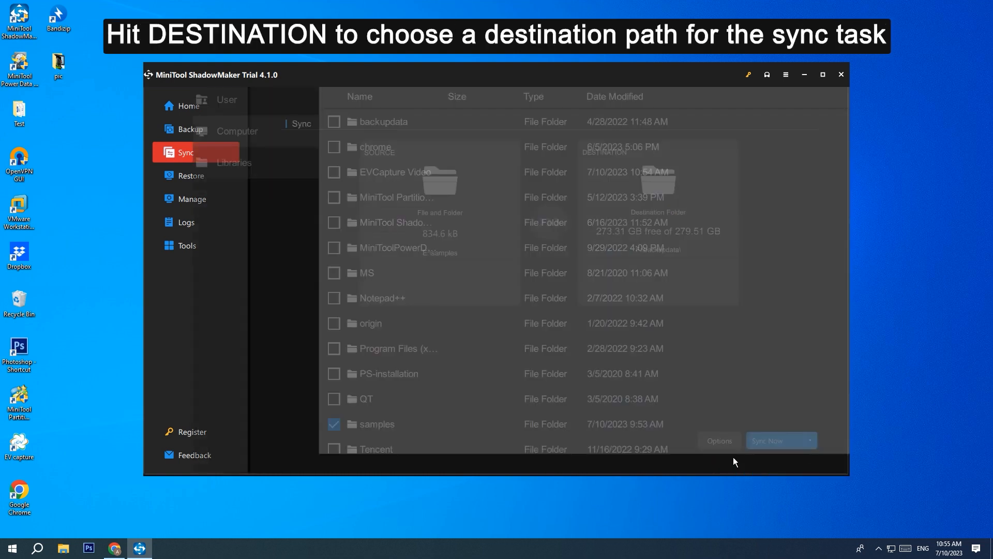
Step: Set the sync destination to the WORK (H:) drive instead of F:\backupdata
left_click(697, 235)
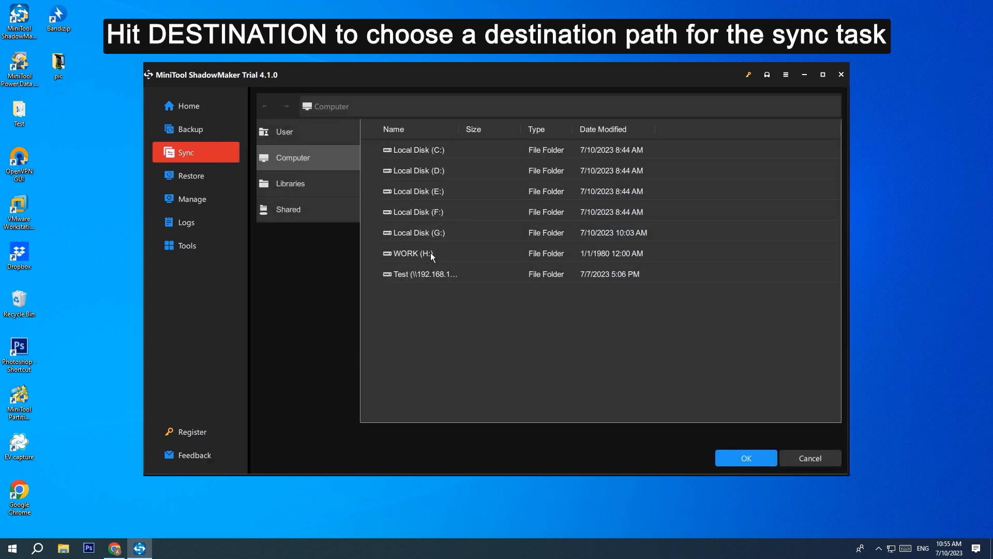
left_click(435, 253)
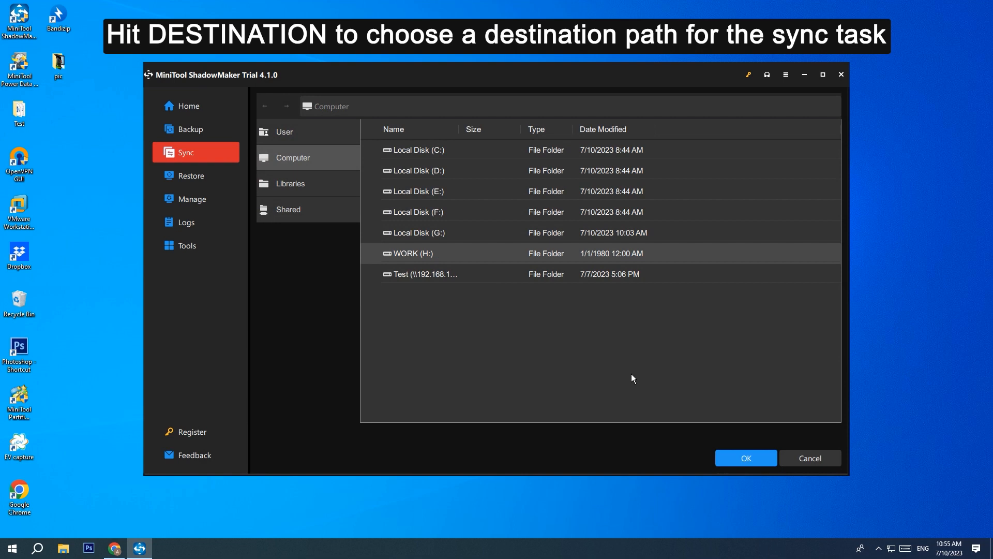
left_click(729, 457)
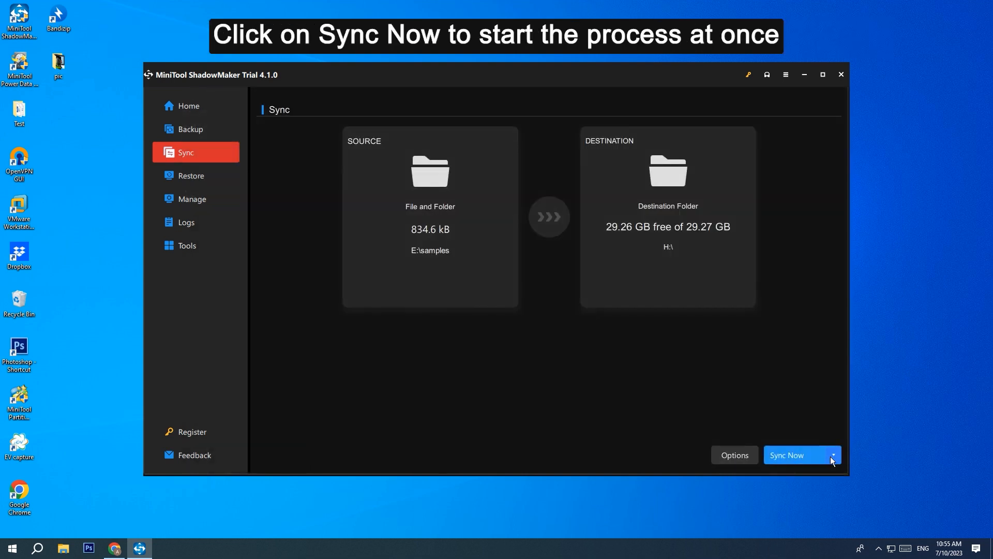
left_click(835, 455)
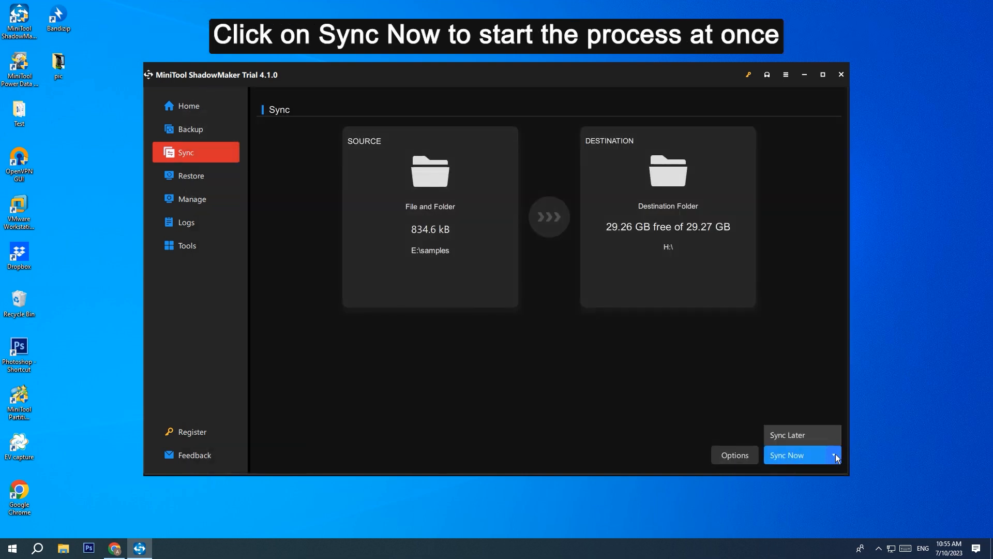
Step: Sync E:\samples to H:\ immediately, then exit ShadowMaker once the task finishes
left_click(799, 457)
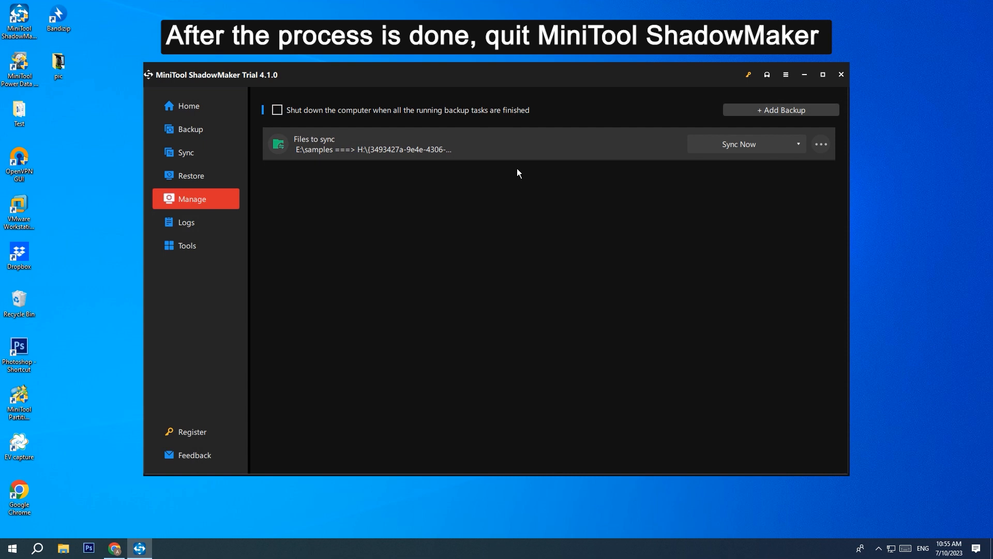
left_click(839, 78)
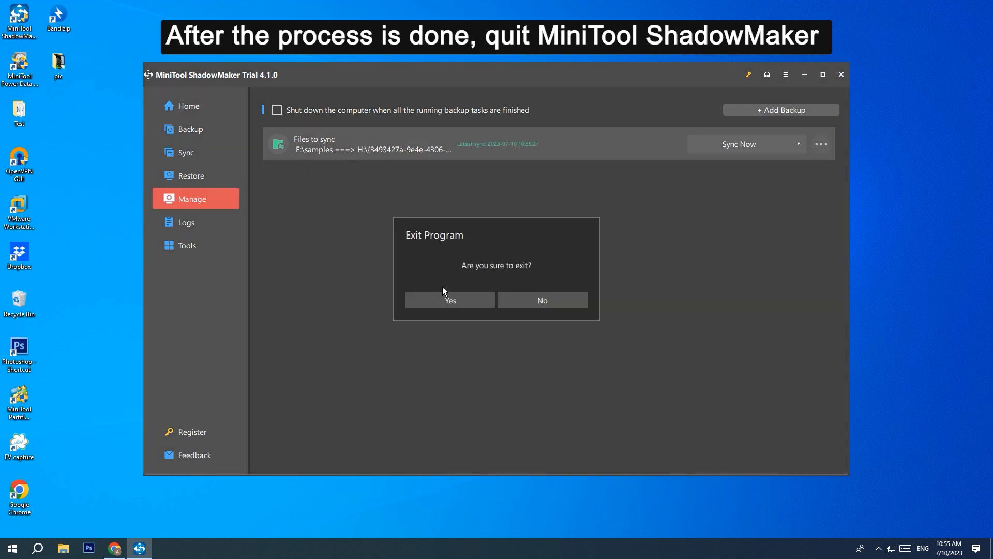
left_click(433, 297)
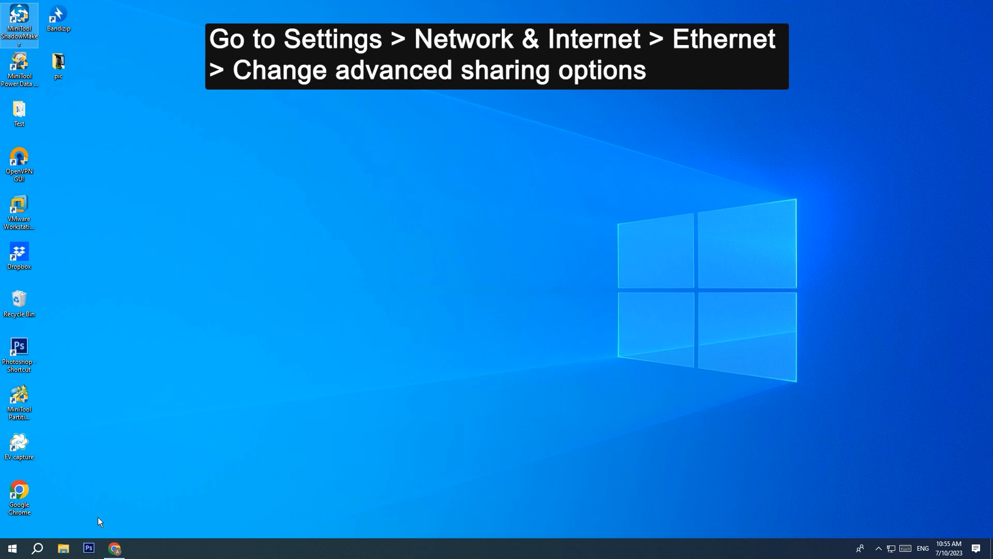
left_click(13, 548)
Step: Go from Settings' Network & Internet Ethernet page to the advanced sharing options
left_click(14, 502)
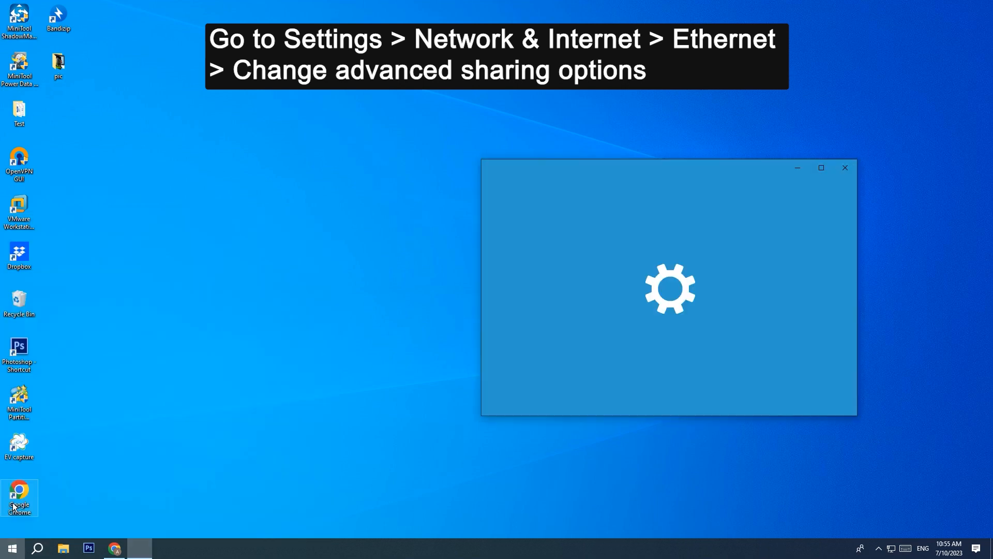
scroll(763, 339, "down", 2)
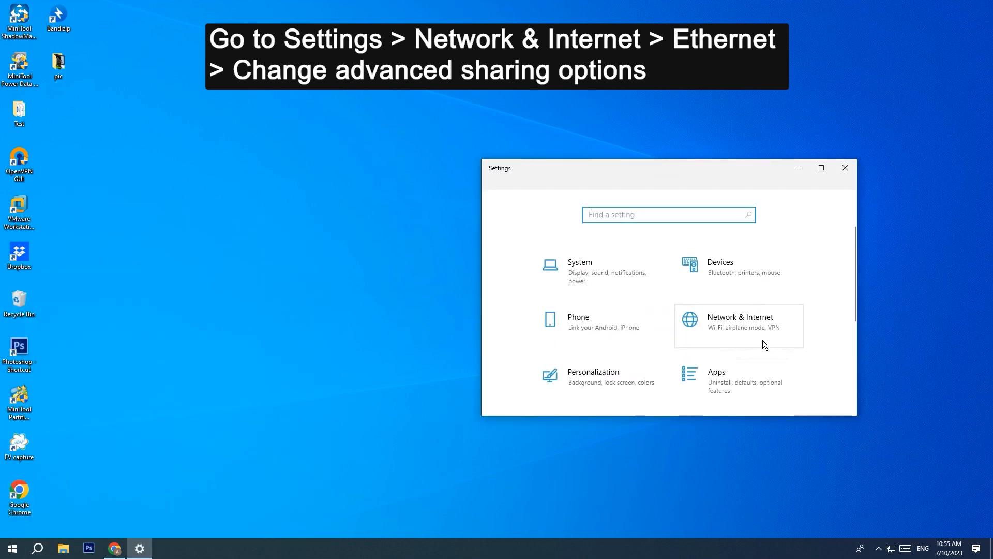
left_click(755, 337)
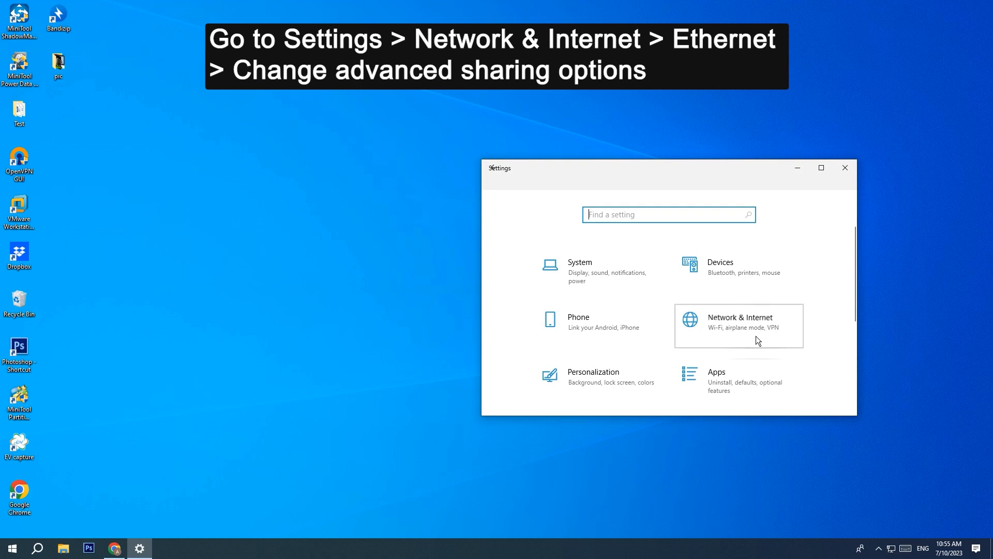
left_click(560, 300)
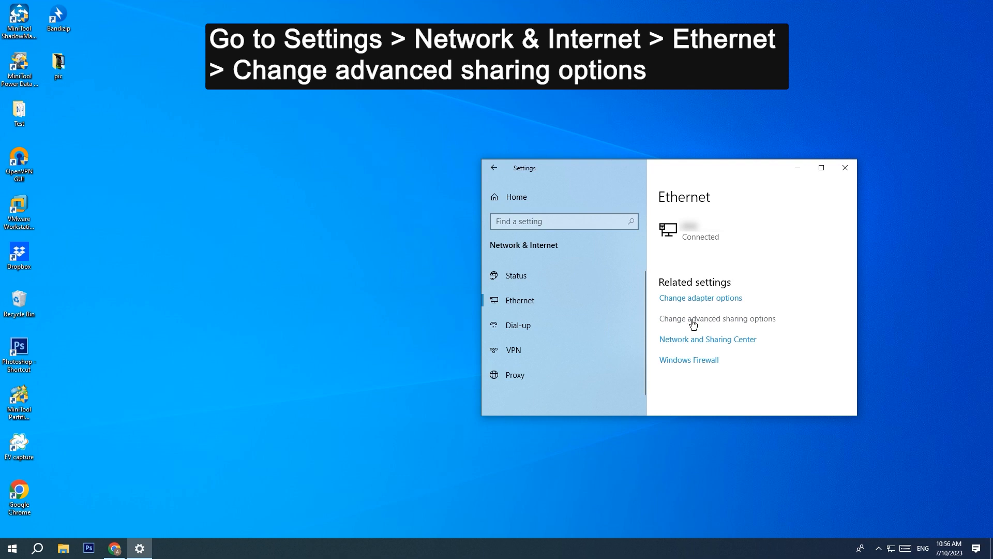
left_click(739, 325)
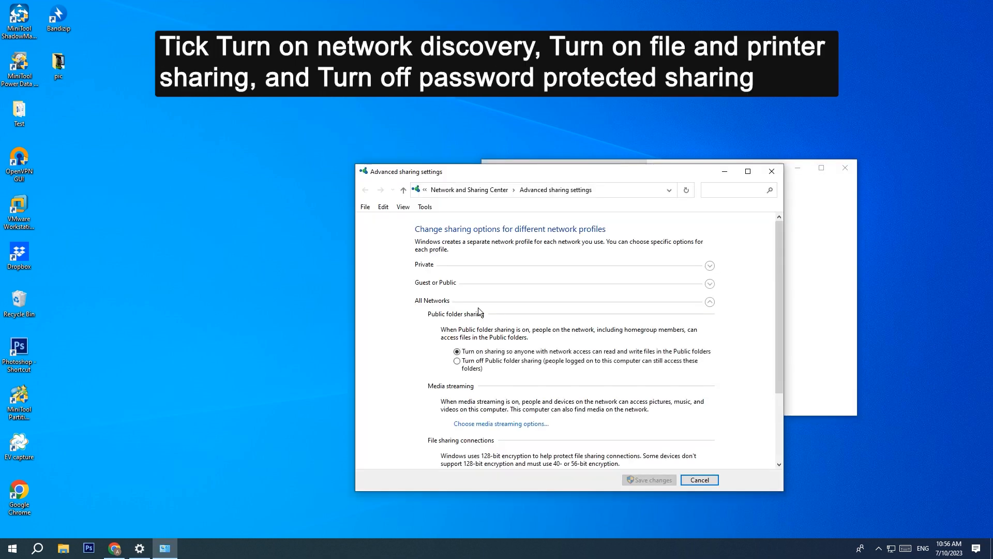
Step: Turn on network discovery and file and printer sharing, keep password protection off, and save
left_click(436, 284)
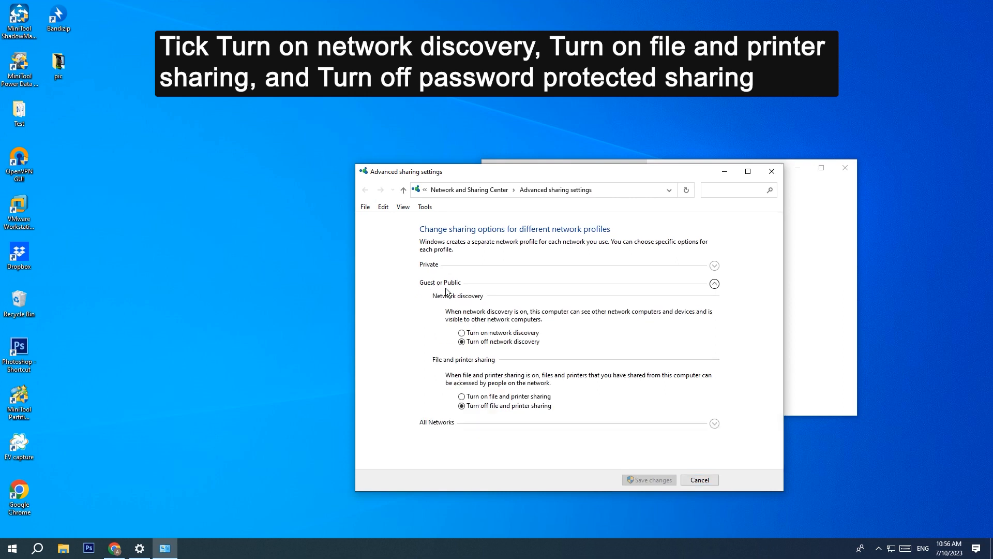
left_click(461, 333)
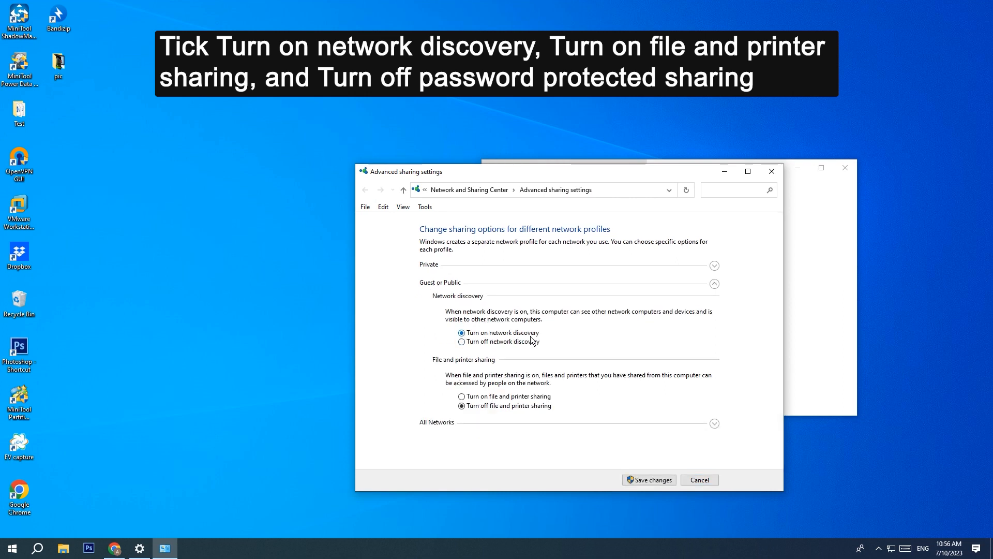
left_click(462, 397)
left_click(431, 423)
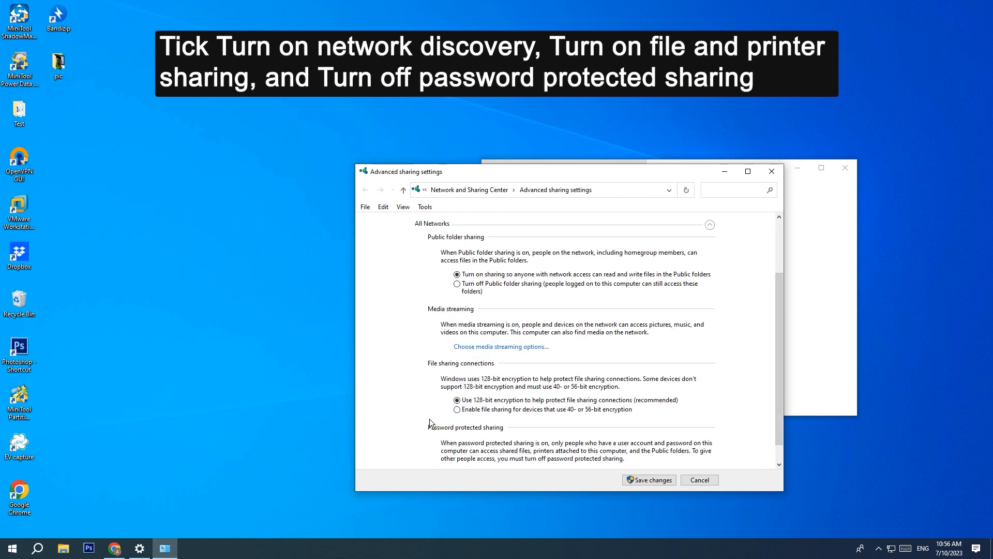
scroll(442, 385, "down", 1)
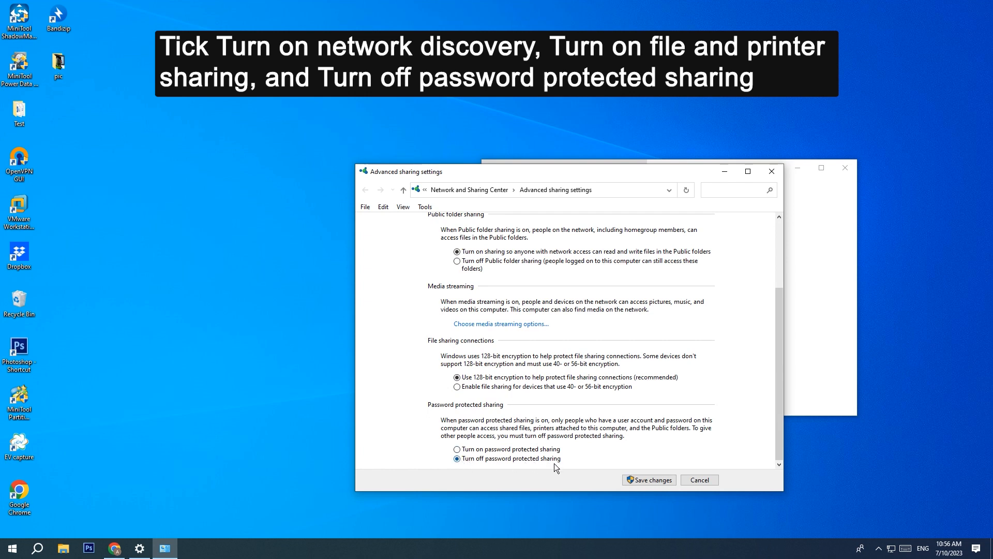
left_click(652, 480)
left_click(845, 167)
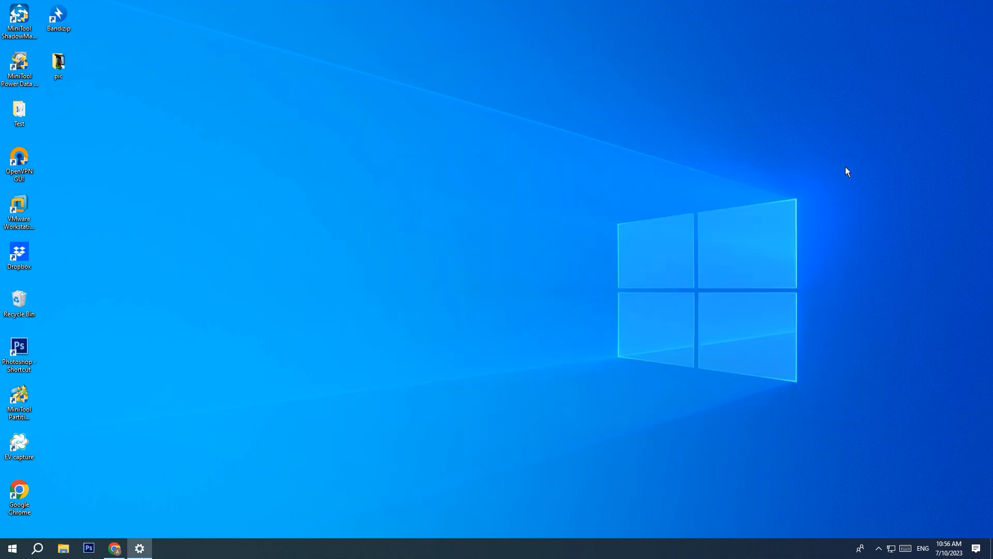
Step: Open the Properties of the samples folder on Local Disk (E:) via This PC
left_click(63, 547)
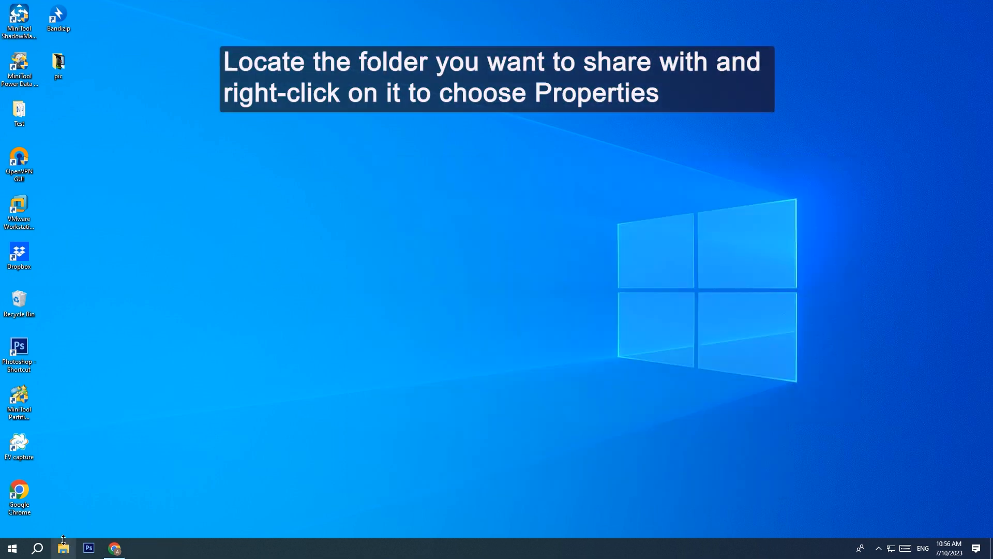
left_click(348, 383)
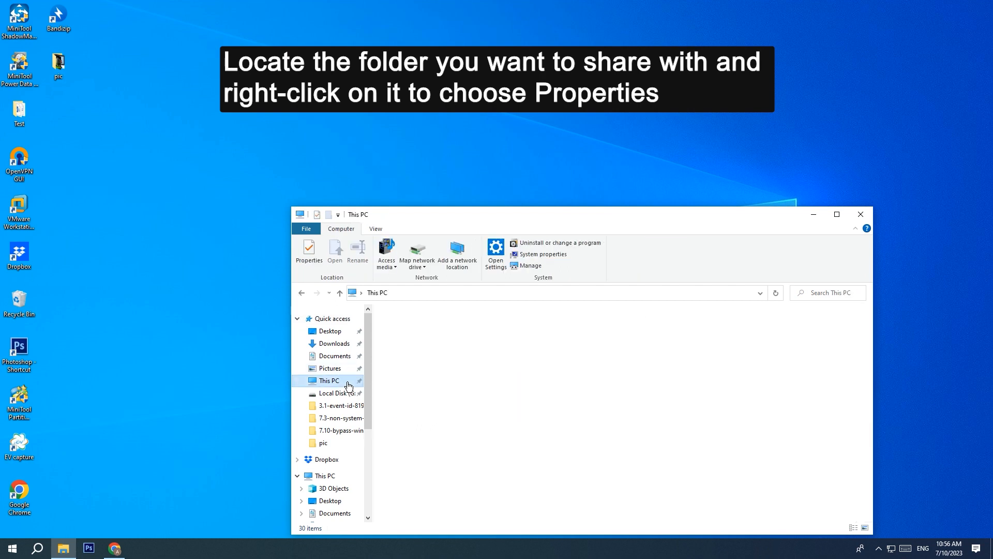
double_click(697, 433)
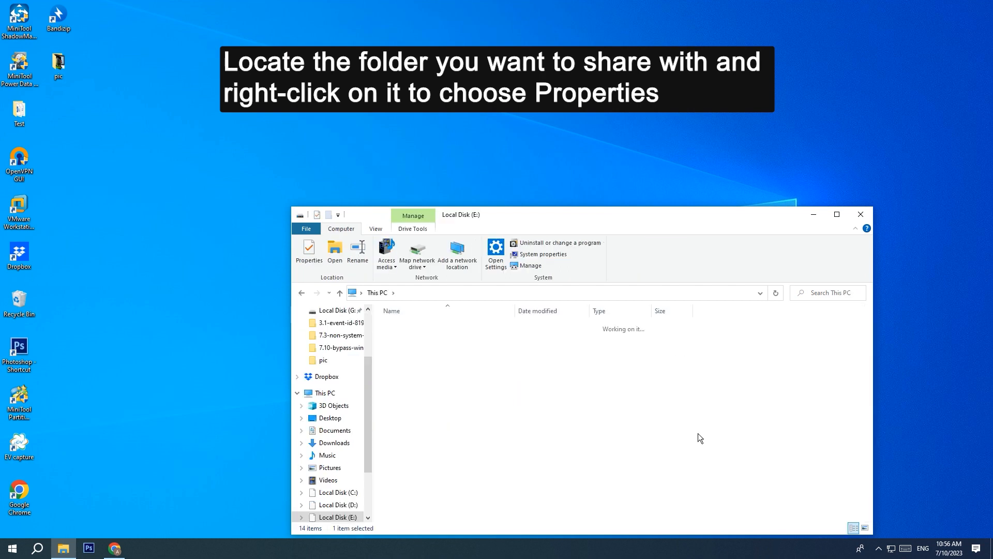
right_click(435, 455)
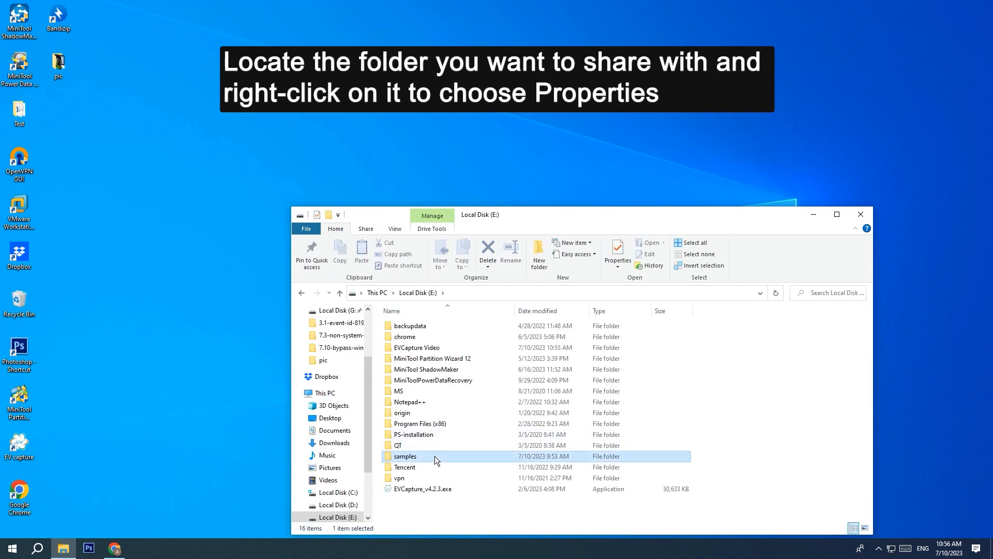
left_click(457, 447)
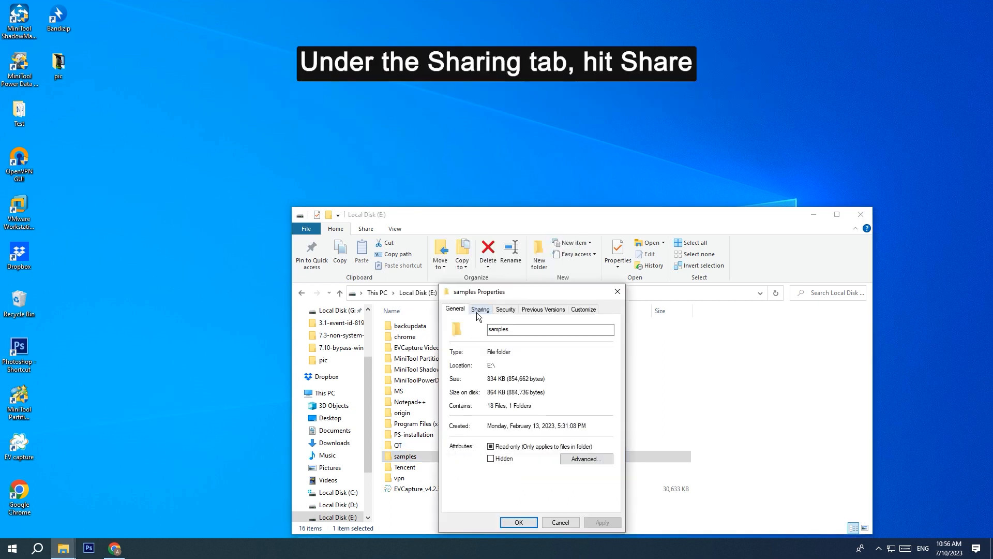
Step: Share the samples folder with Everyone at Read/Write permission and dismiss the confirmation
left_click(476, 312)
left_click(472, 379)
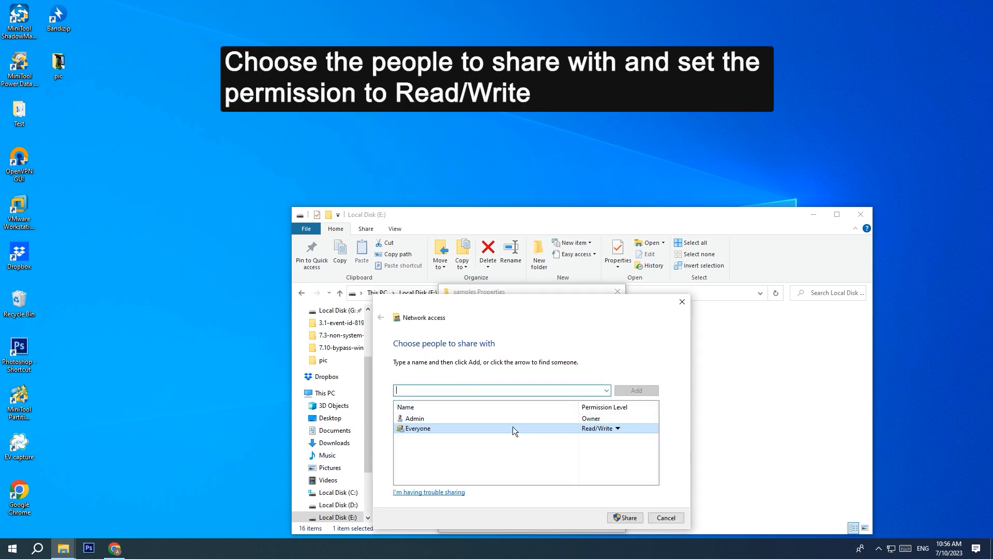
left_click(594, 428)
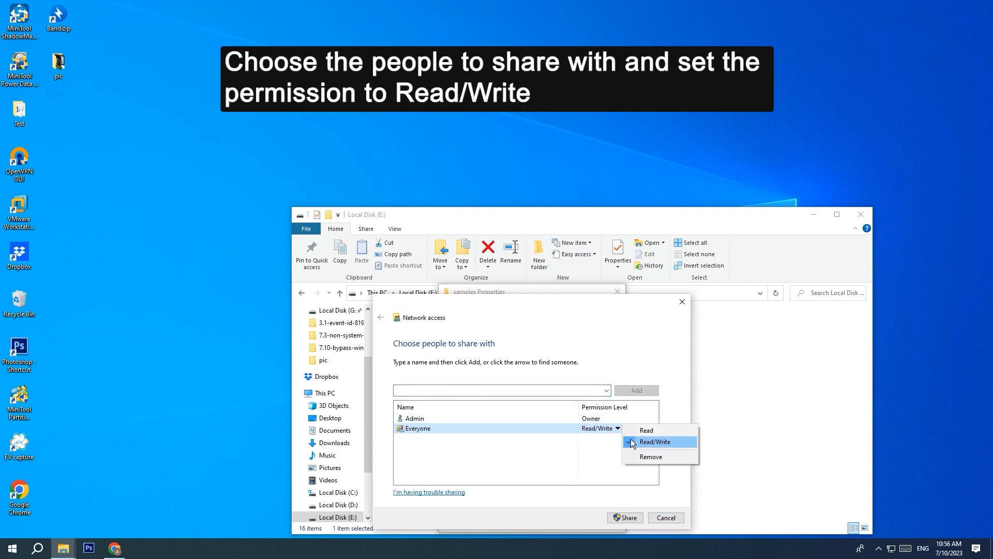
left_click(623, 440)
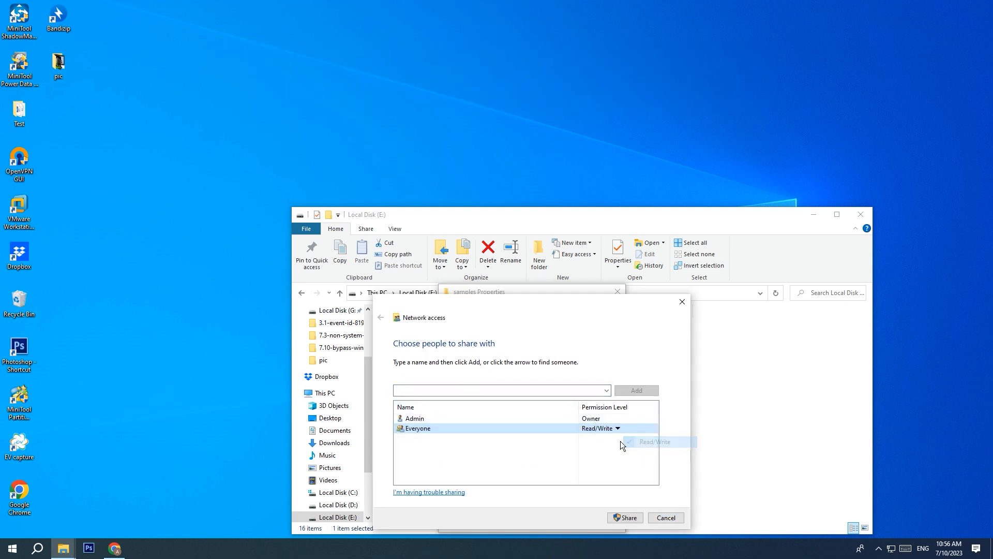
left_click(628, 516)
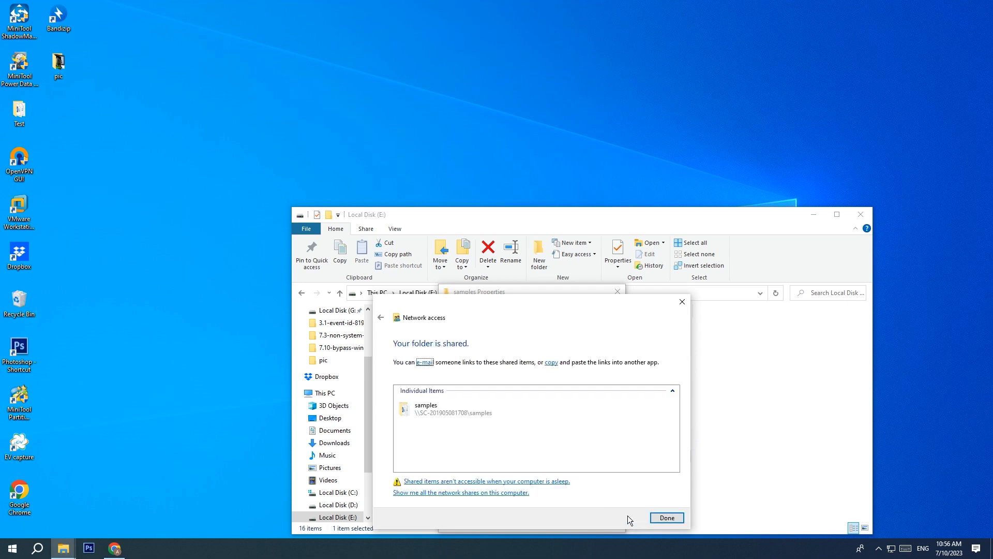
left_click(667, 517)
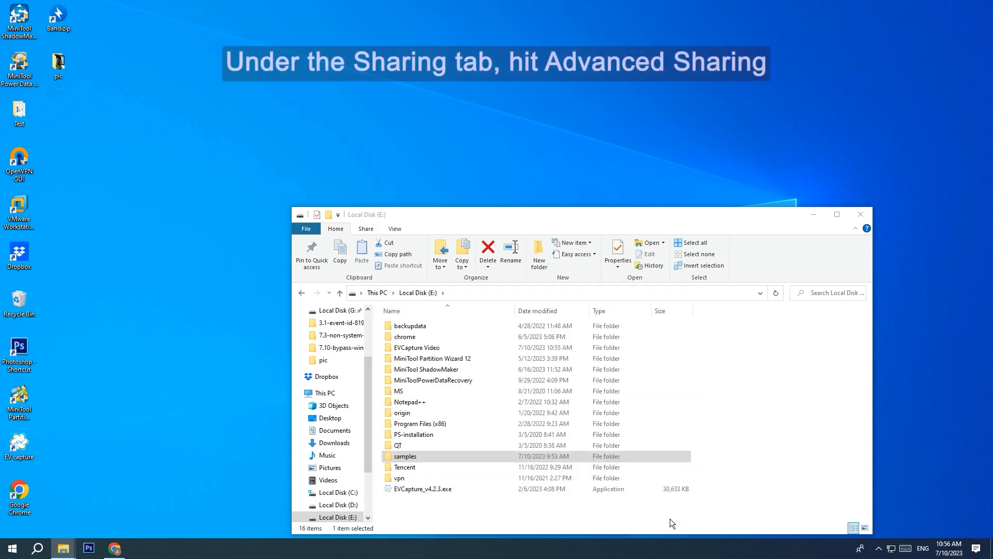
Step: Tick Share this folder in samples' Advanced Sharing, apply it, and close Properties and Explorer
right_click(445, 455)
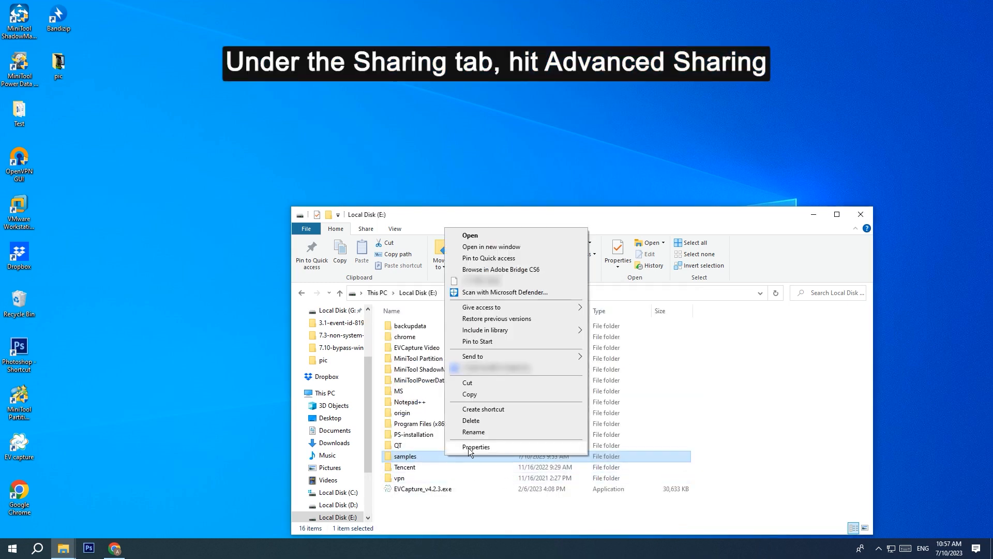
left_click(470, 447)
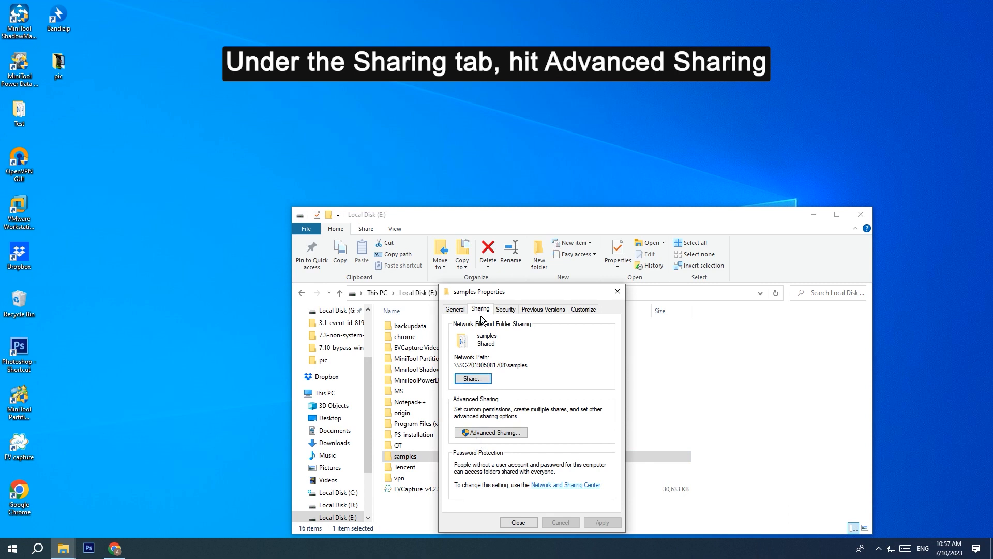
left_click(488, 433)
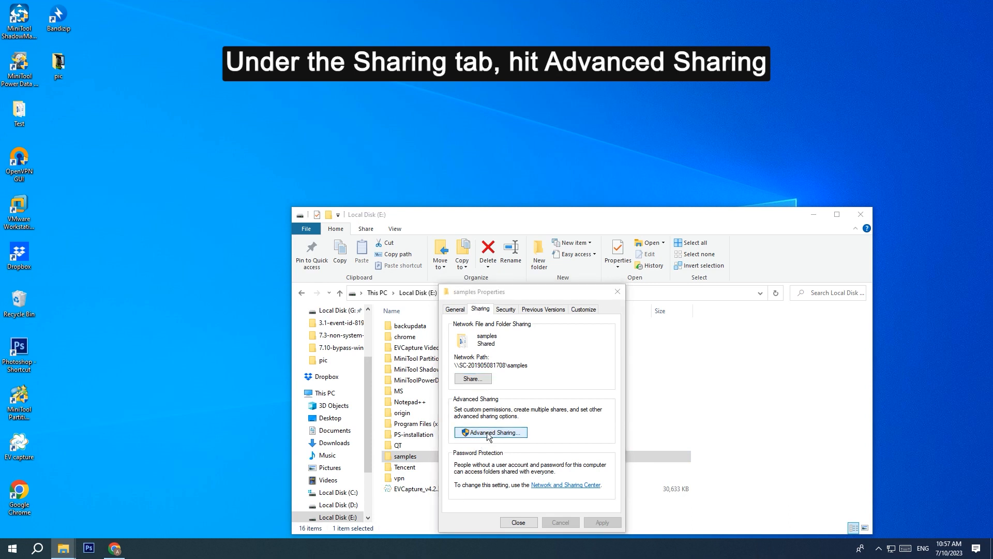
left_click(454, 328)
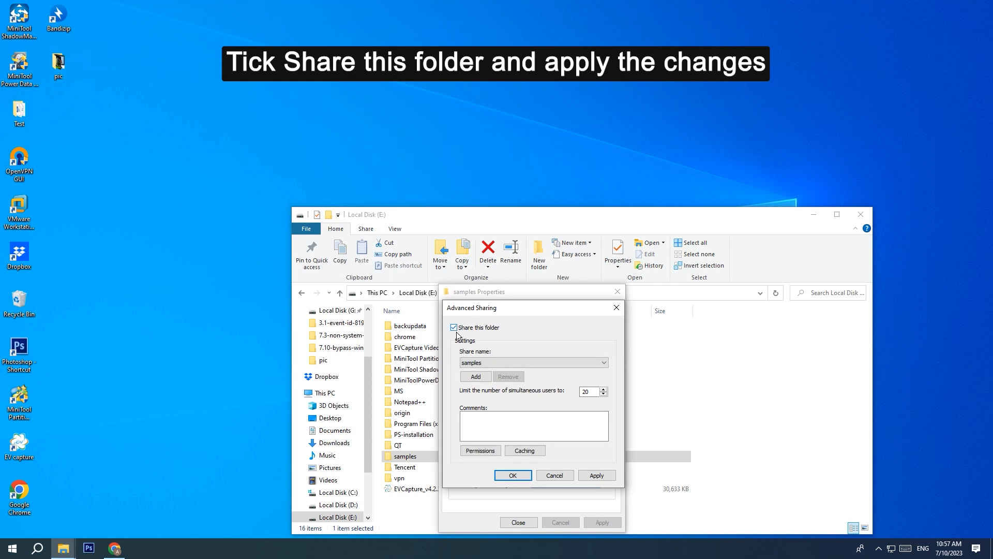
left_click(589, 476)
left_click(513, 475)
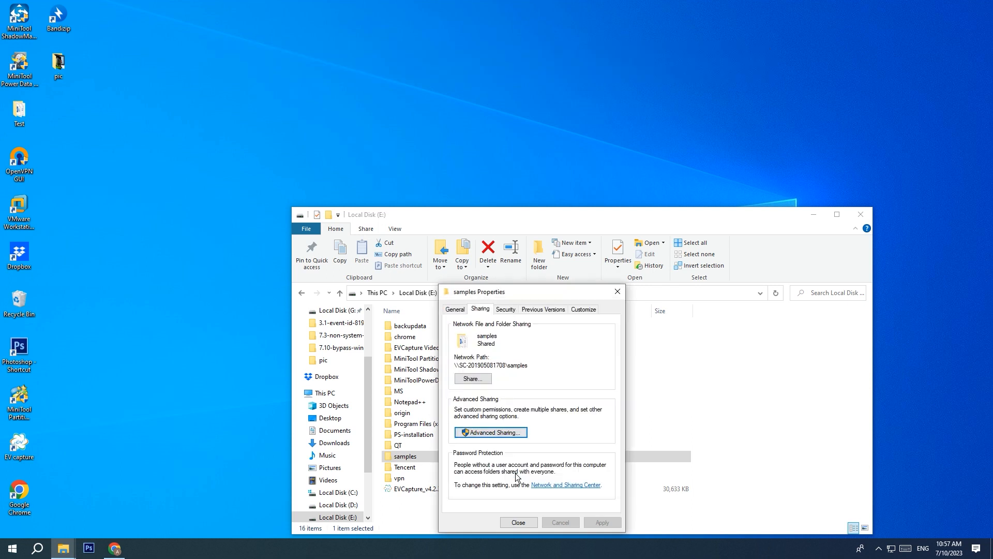
left_click(619, 292)
left_click(857, 217)
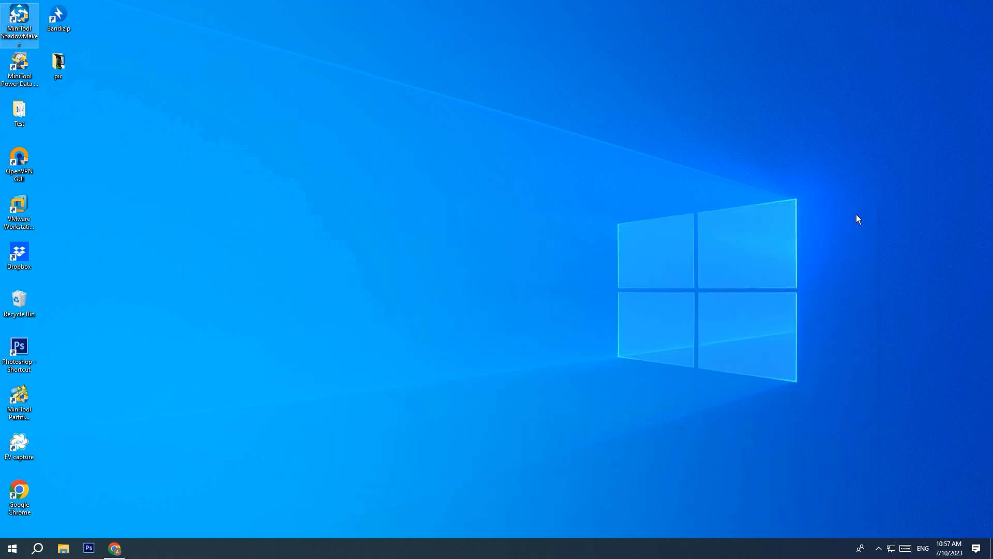
Step: Run ipconfig in Command Prompt and mark the Ethernet IPv4 address 192.168.1.224
left_click(37, 547)
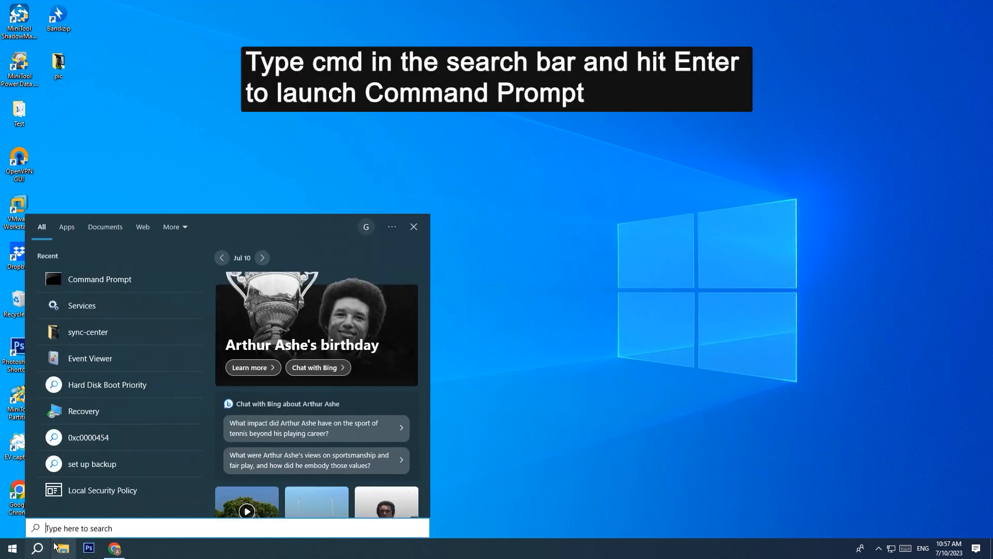
type("cmd")
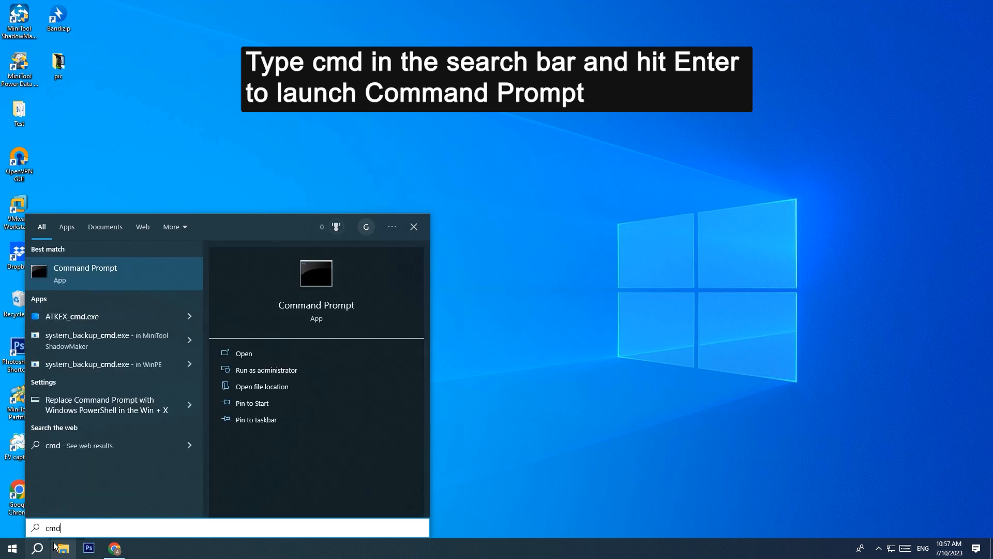
key("Return")
type("ipconfig")
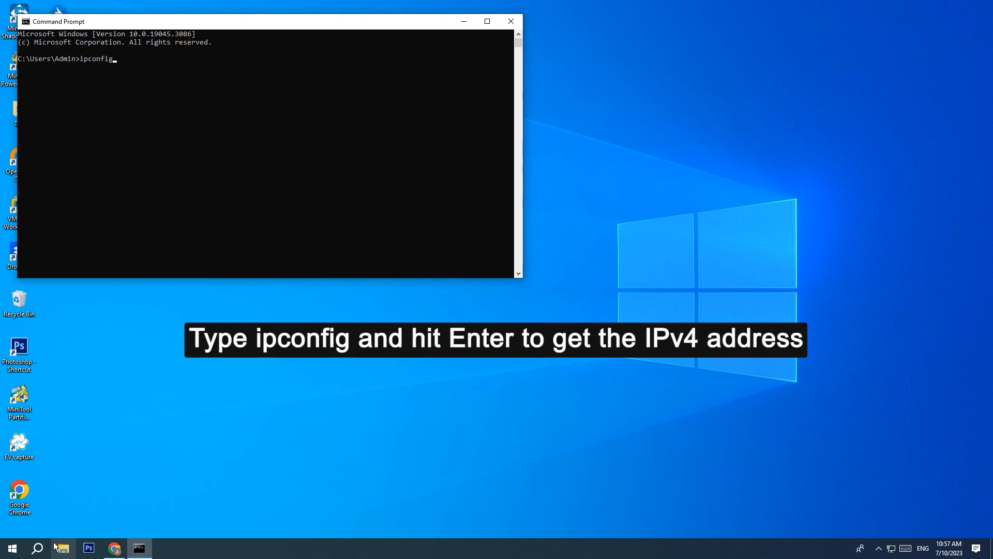
key("Return")
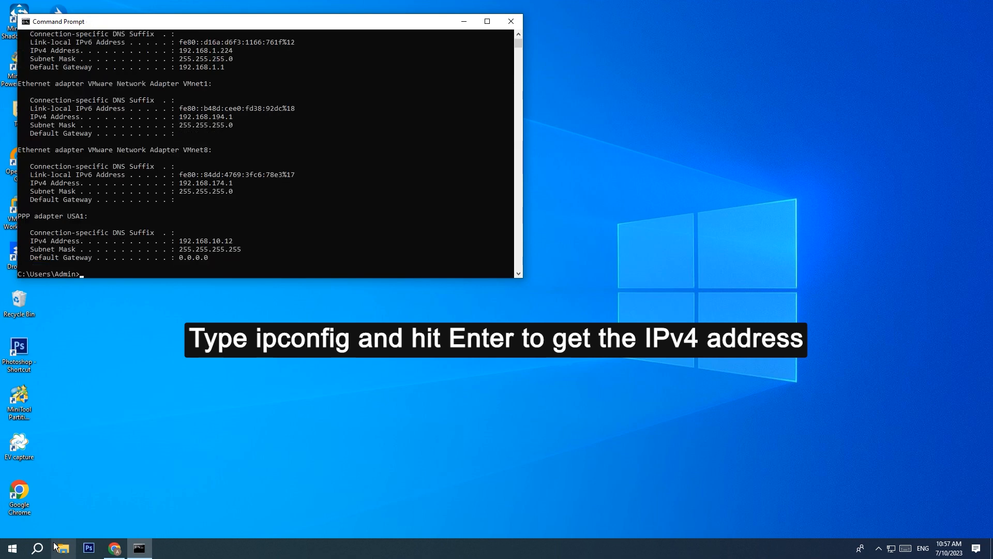
scroll(106, 125, "up", 5)
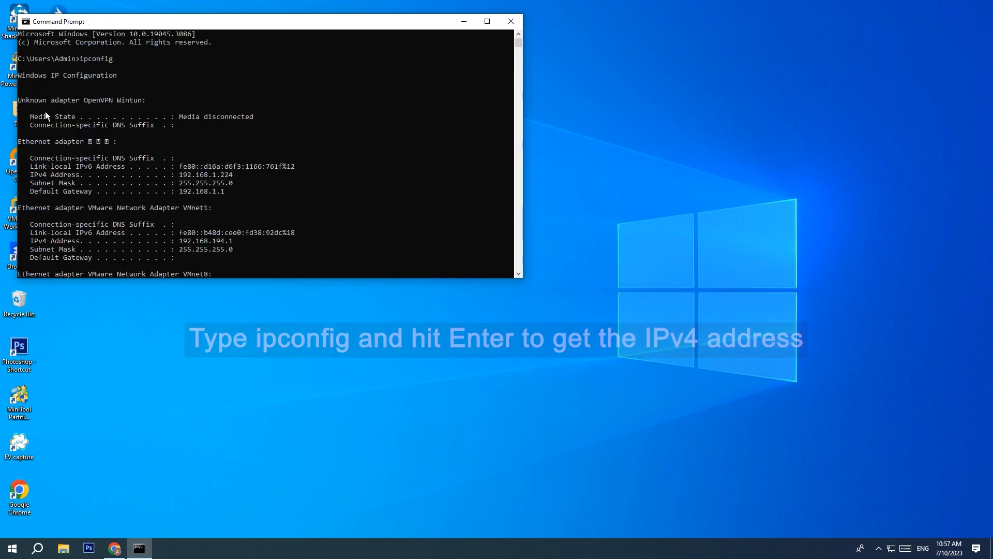
left_click(234, 175)
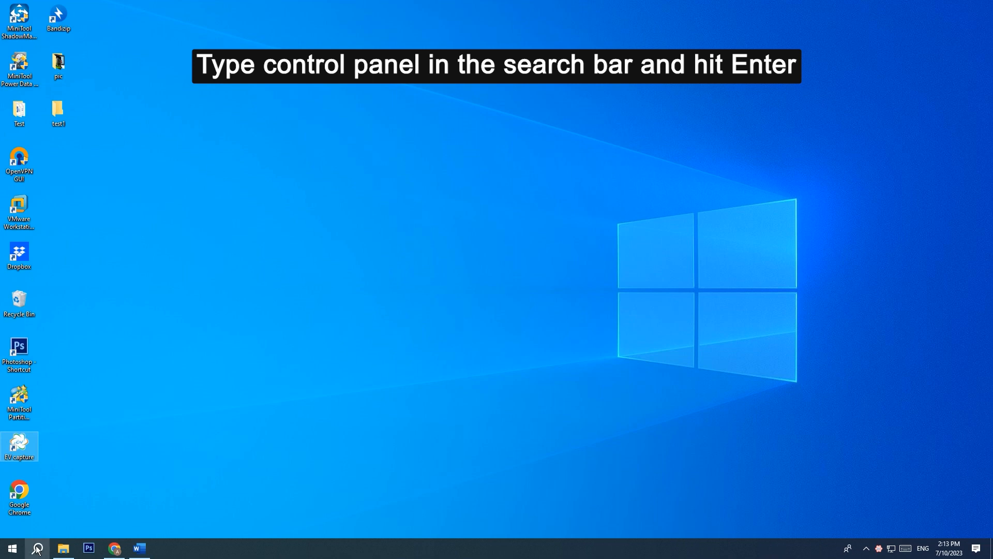
Step: In Control Panel's Sync Center, choose Enable offline files under Manage offline files
left_click(37, 549)
type("c")
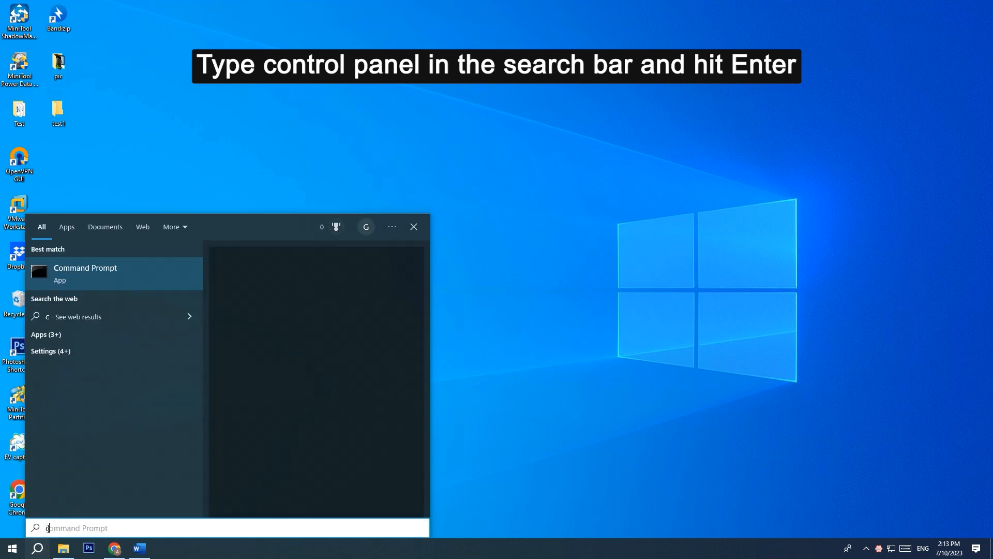
type("ontrol panel")
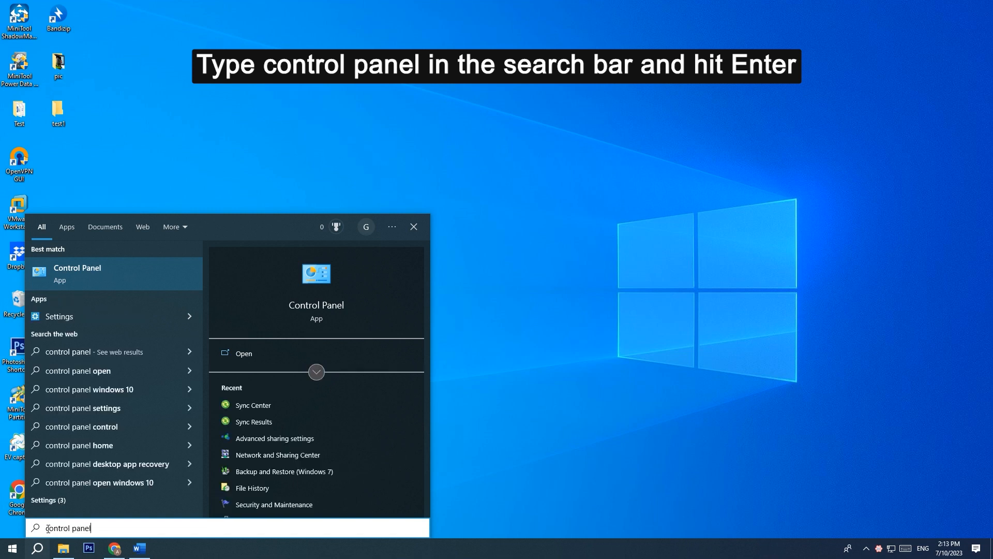
key("Return")
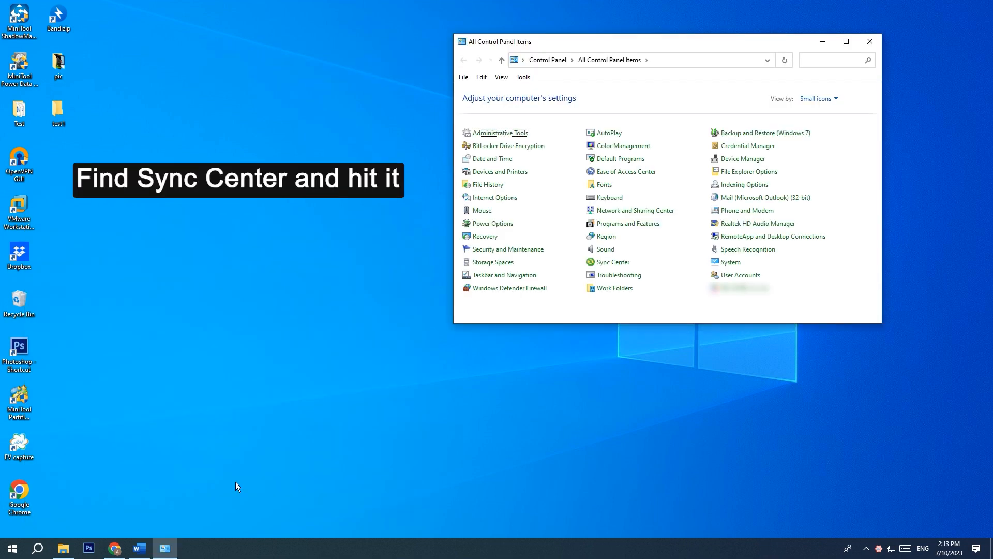
left_click(619, 264)
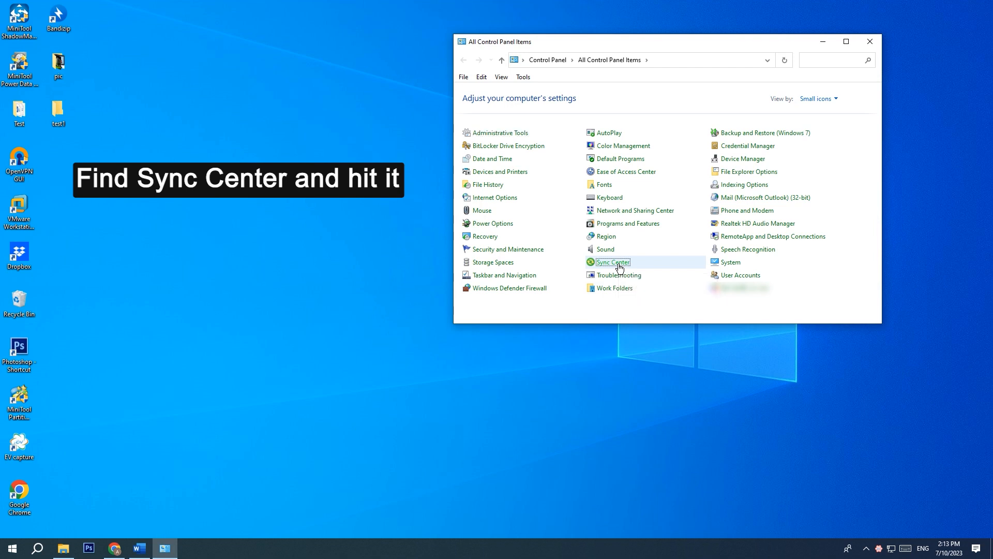
left_click(486, 165)
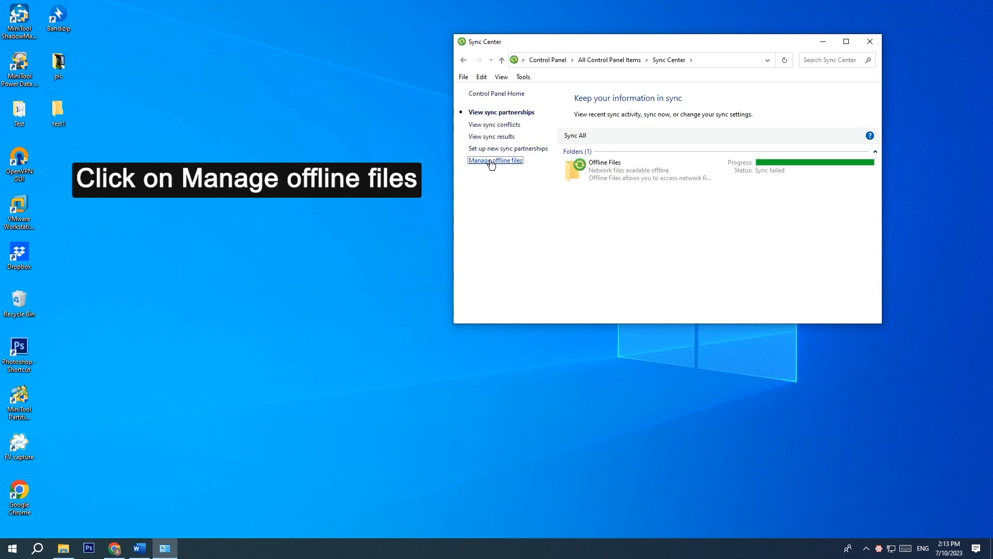
left_click(110, 107)
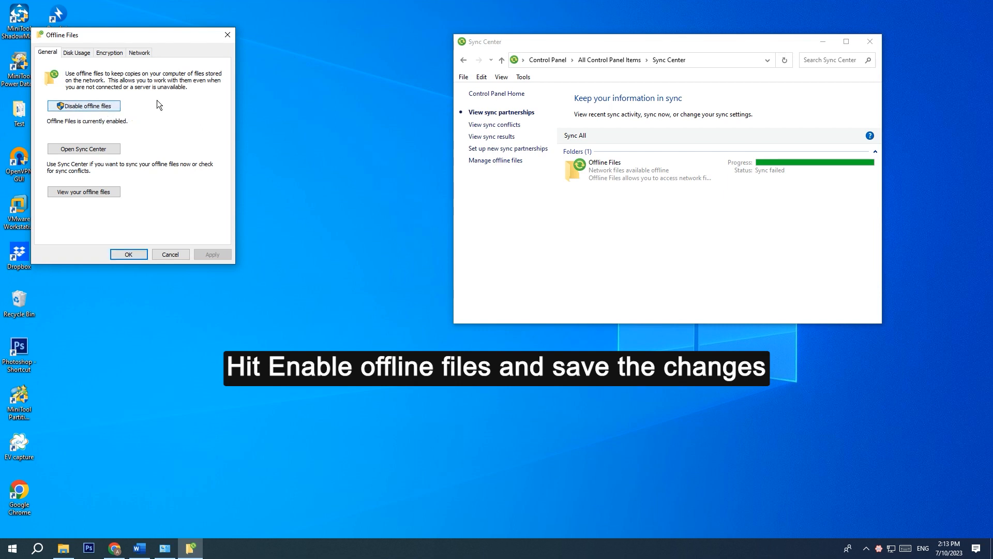
left_click(222, 30)
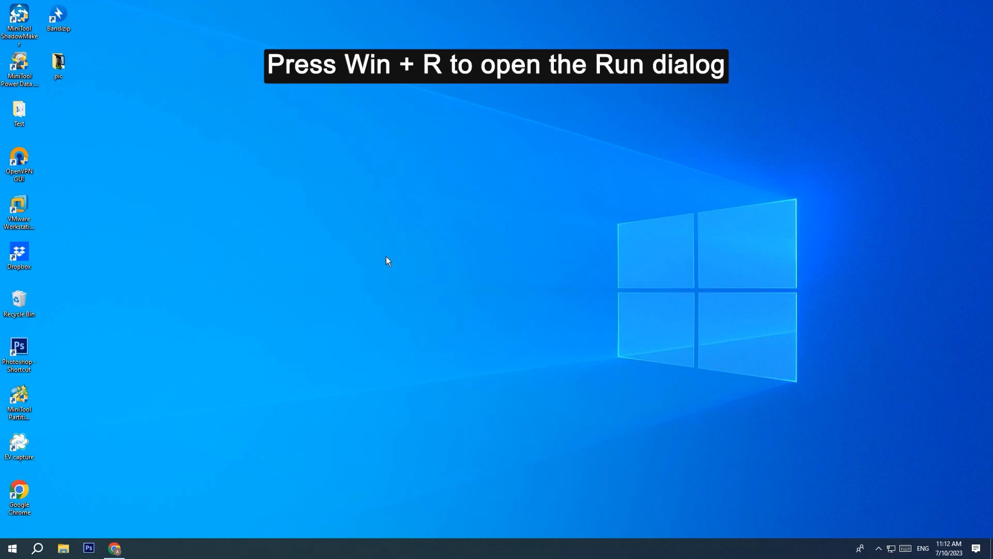
Step: Open \\192.168.1.224 from the Run dialog to view that computer's network shares
key("super+r")
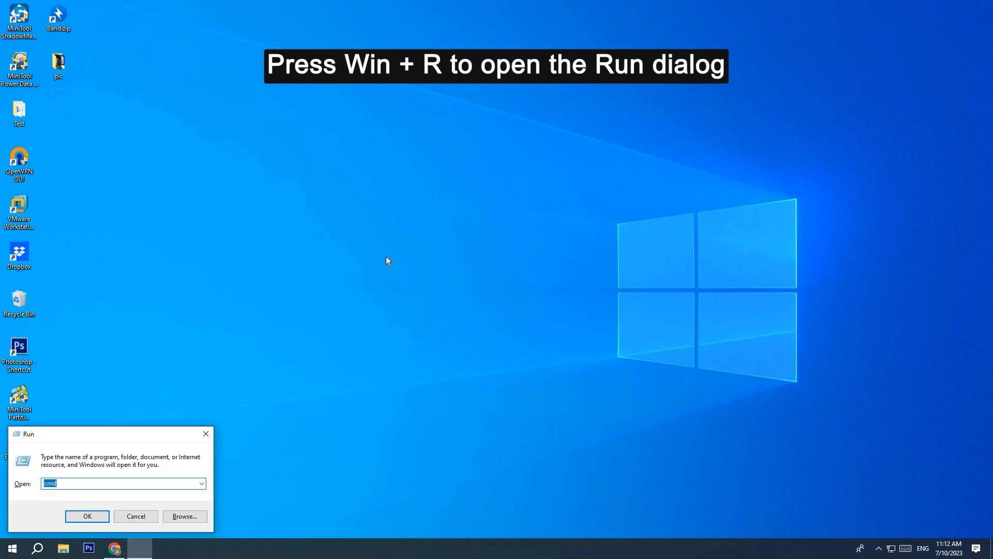
type("\\")
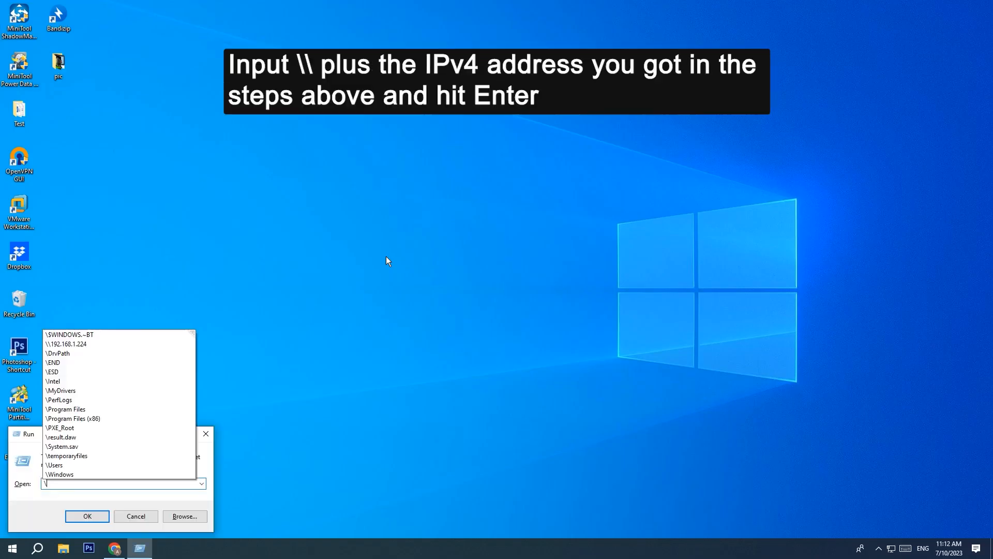
type("\\19")
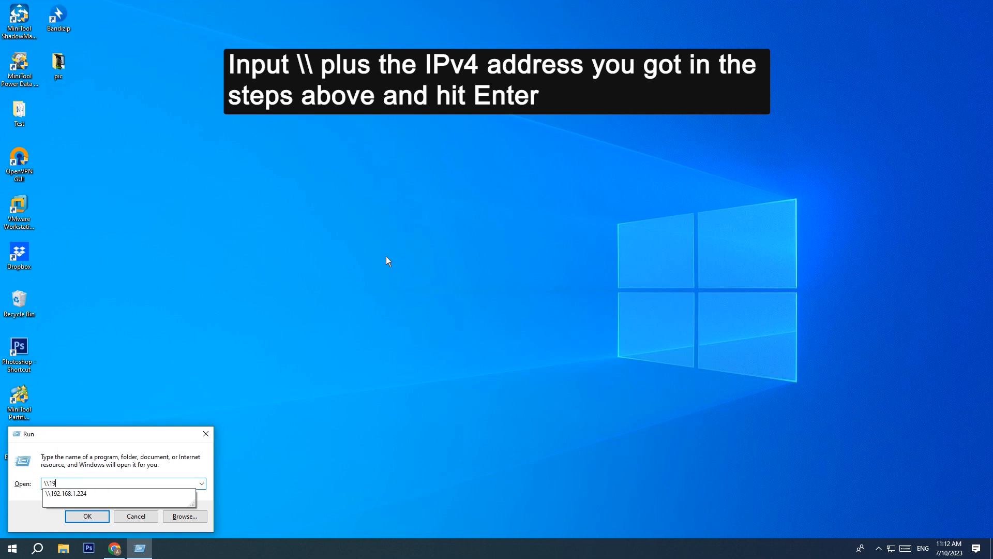
type("2.168.1.224")
key("Return")
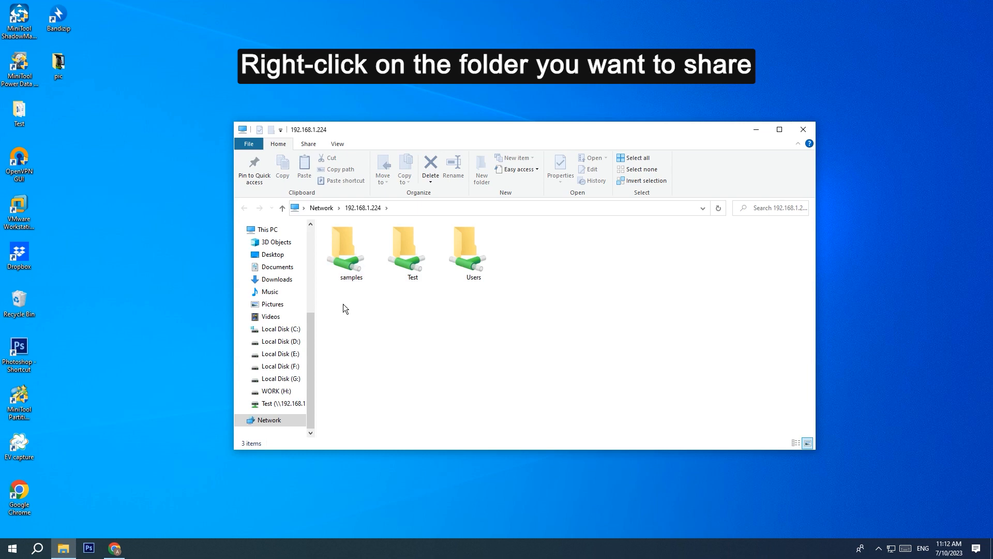
Step: Toggle Always available offline on the shared samples folder
right_click(351, 266)
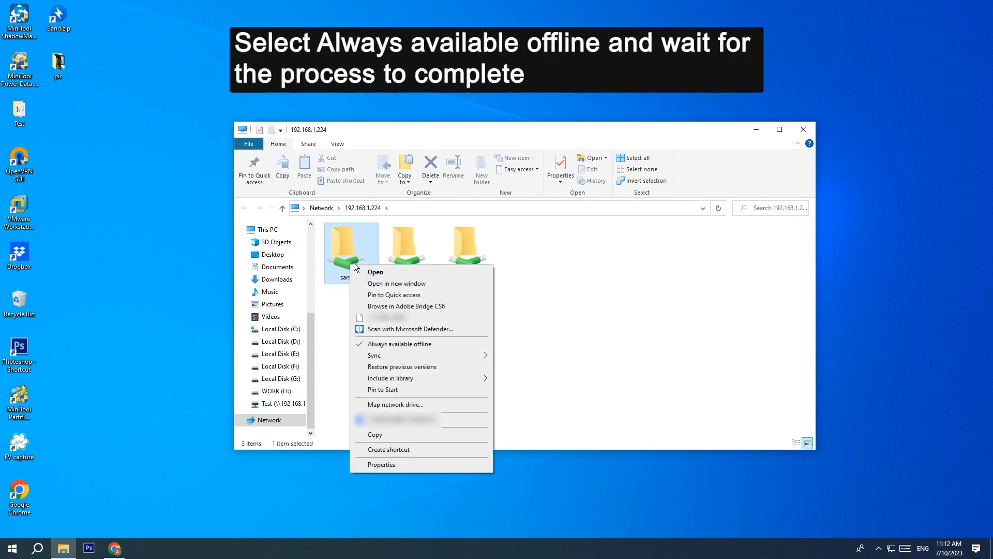
left_click(434, 344)
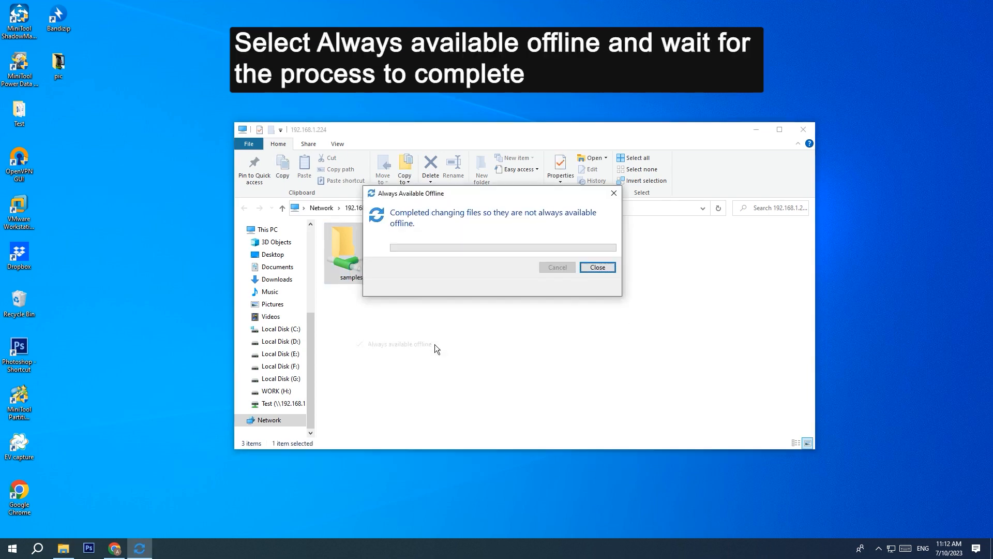